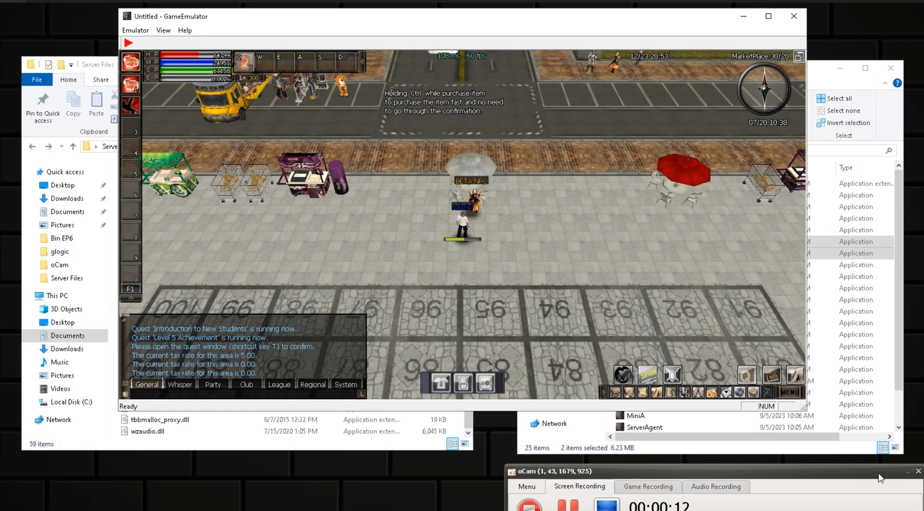
- Copy the EditorLevel and EditorMapsList applications from the Bin EP6 folder into the Server Files folder
{"action": "left_click", "coordinate": [907, 472]}
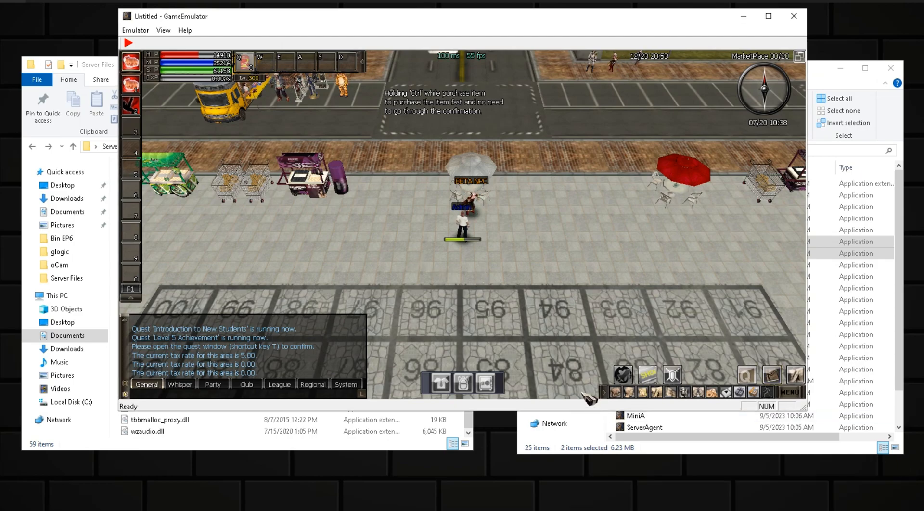
{"action": "left_click", "coordinate": [592, 448]}
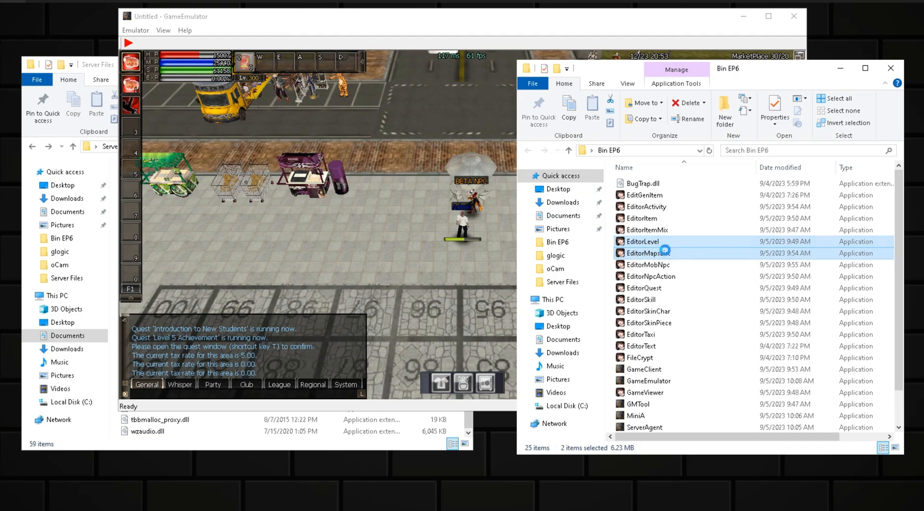
{"action": "right_click", "coordinate": [667, 256]}
{"action": "left_click", "coordinate": [700, 472]}
{"action": "left_click", "coordinate": [423, 419]}
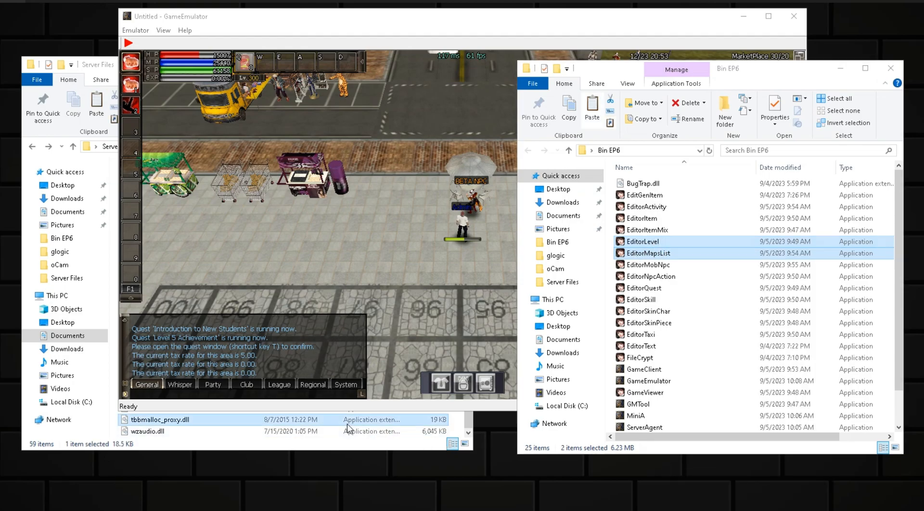
{"action": "right_click", "coordinate": [460, 316]}
{"action": "left_click", "coordinate": [485, 393]}
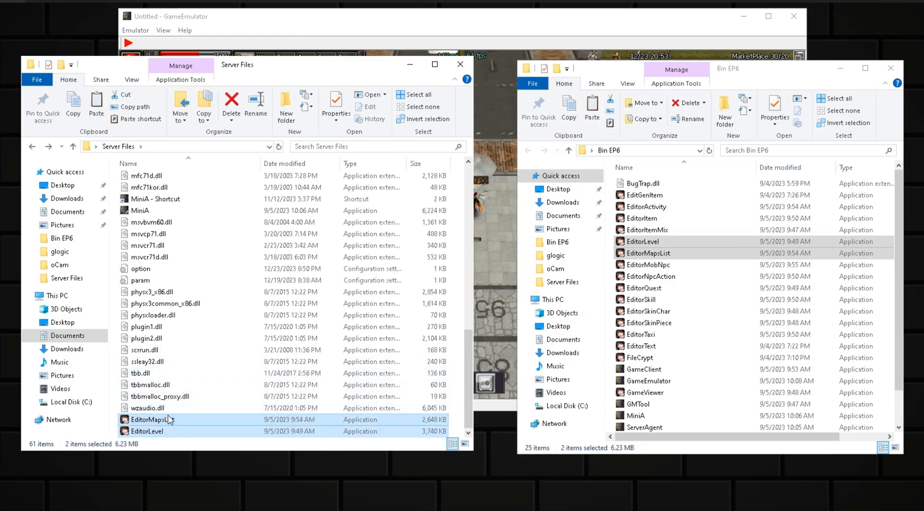
- Check the character's current map and the BETA NPC's spot in GameEmulator, and close the emulator
{"action": "left_click", "coordinate": [512, 32]}
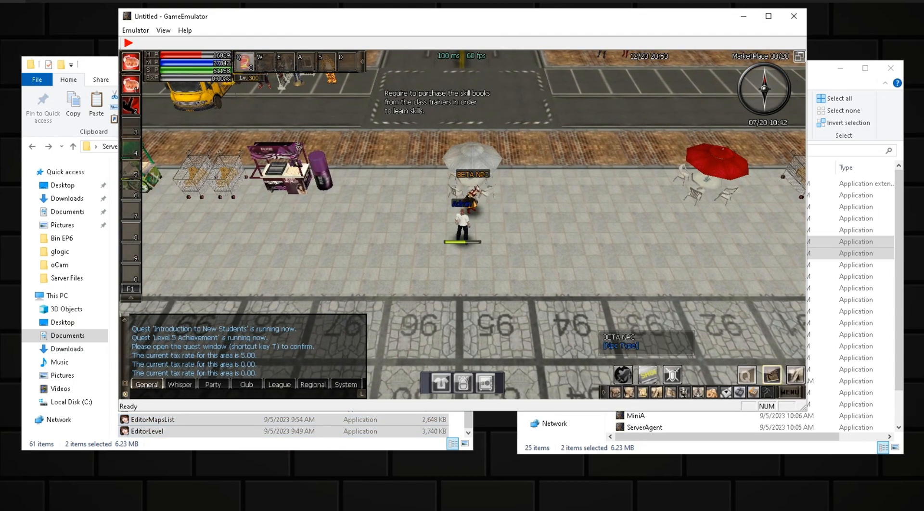
{"action": "middle_click_drag", "start_coordinate": [476, 184], "coordinate": [477, 204]}
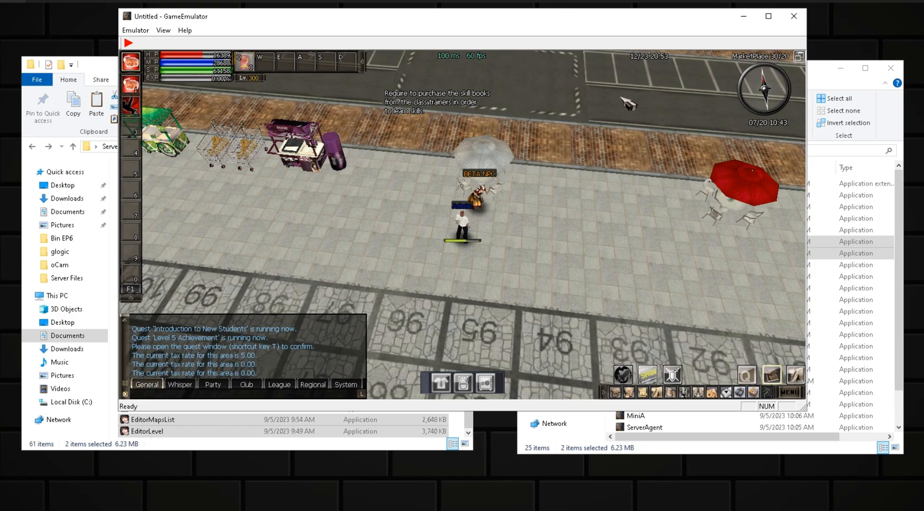
{"action": "left_click", "coordinate": [793, 17]}
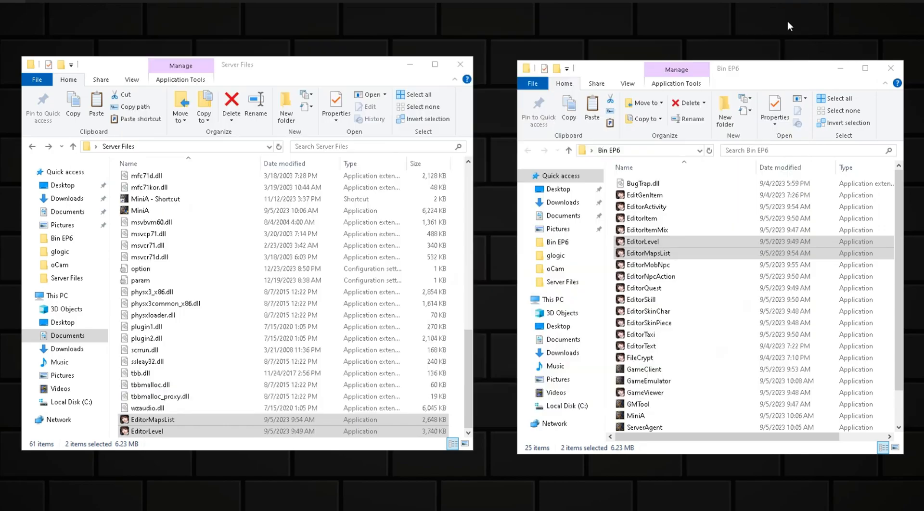
- Launch EditorMapsList and EditorLevel together from the Server Files folder and reposition the maps list window
{"action": "right_click", "coordinate": [155, 423]}
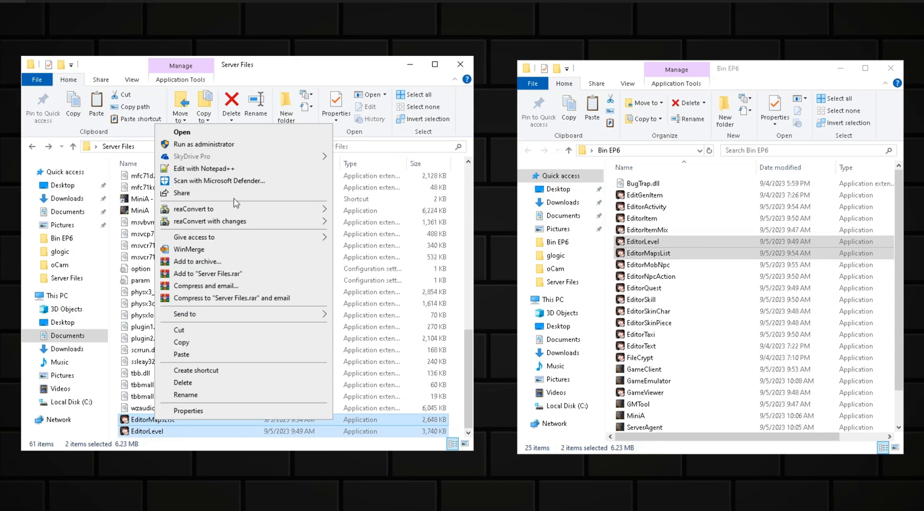
{"action": "left_click", "coordinate": [205, 133]}
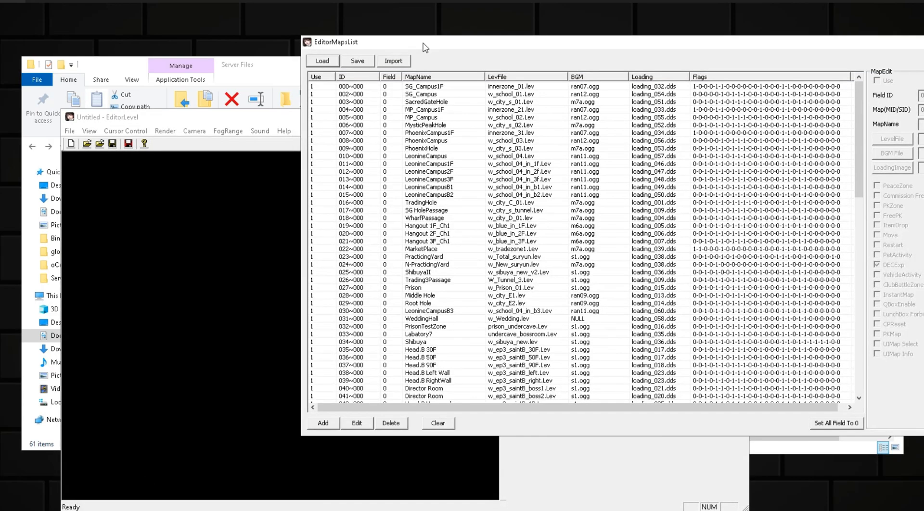
{"action": "left_click_drag", "start_coordinate": [425, 47], "coordinate": [331, 24]}
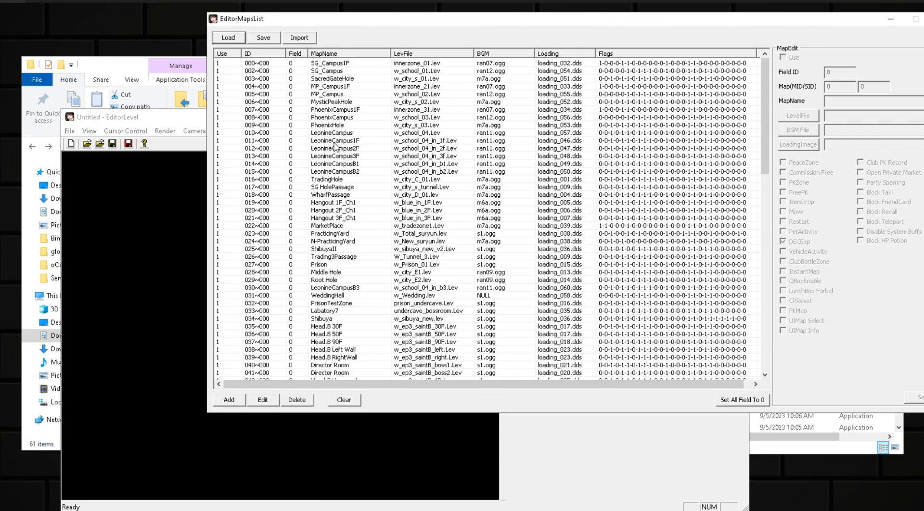
- Copy the level file name of the MarketPlace map from its map settings in EditorMapsList
{"action": "left_click", "coordinate": [330, 226]}
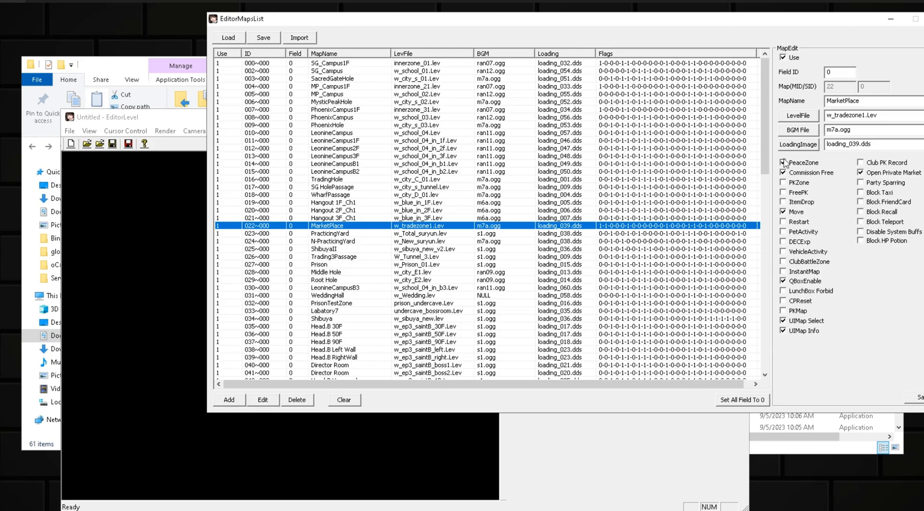
{"action": "left_click_drag", "start_coordinate": [903, 118], "coordinate": [821, 117]}
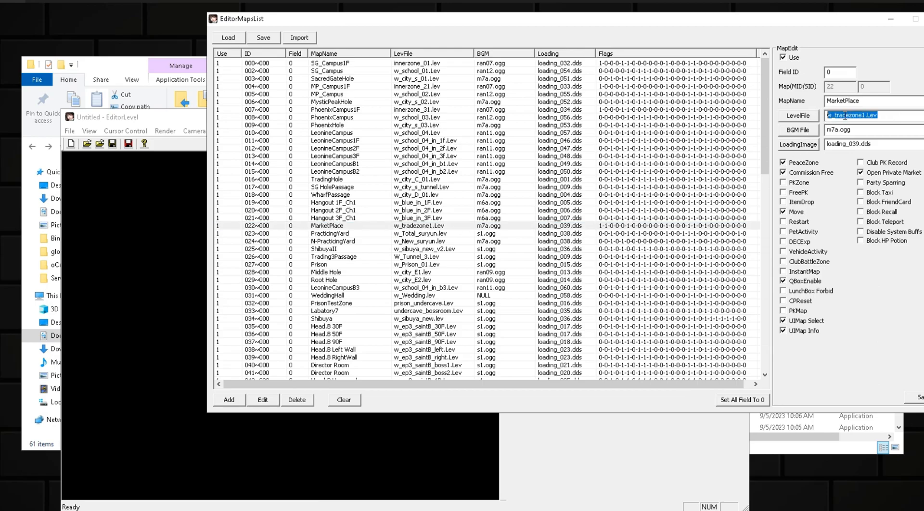
{"action": "right_click", "coordinate": [844, 117]}
{"action": "left_click", "coordinate": [821, 148]}
- Switch to EditorLevel and open the level file w_tradezone1.Lev using the copied file name
{"action": "left_click", "coordinate": [132, 116]}
{"action": "left_click", "coordinate": [70, 131]}
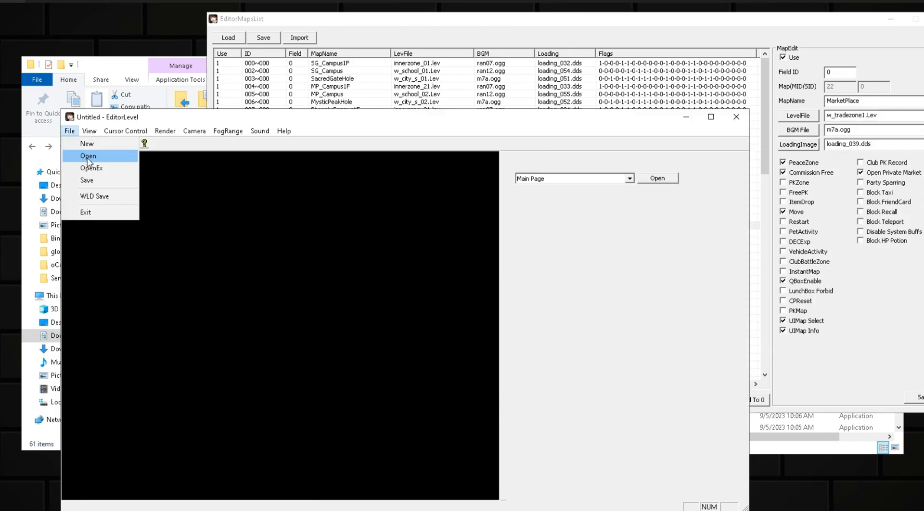
{"action": "mouse_move", "coordinate": [119, 126]}
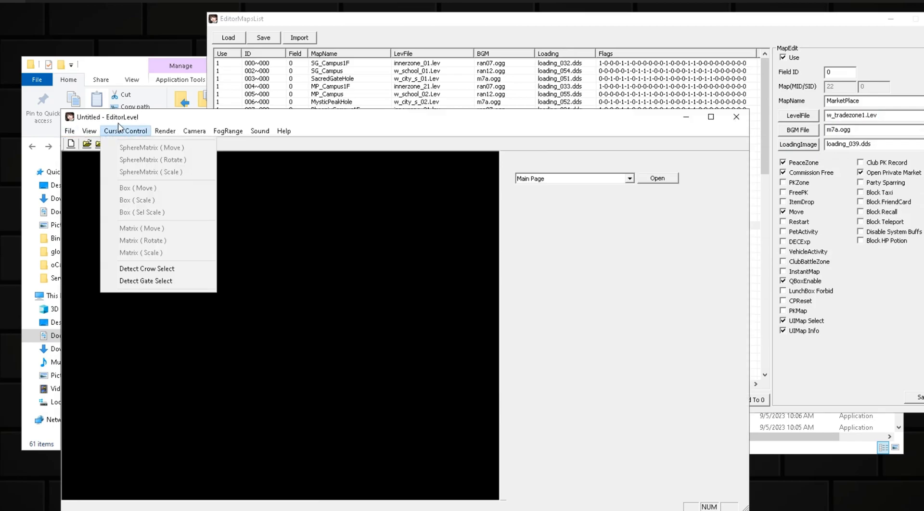
{"action": "left_click", "coordinate": [70, 131]}
{"action": "left_click", "coordinate": [70, 130]}
{"action": "left_click", "coordinate": [88, 156]}
{"action": "right_click", "coordinate": [390, 401]}
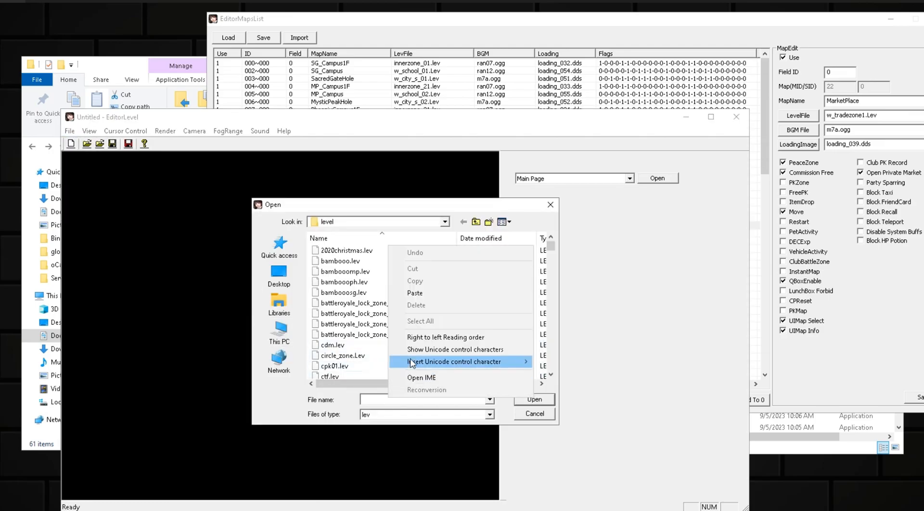
{"action": "left_click", "coordinate": [415, 293]}
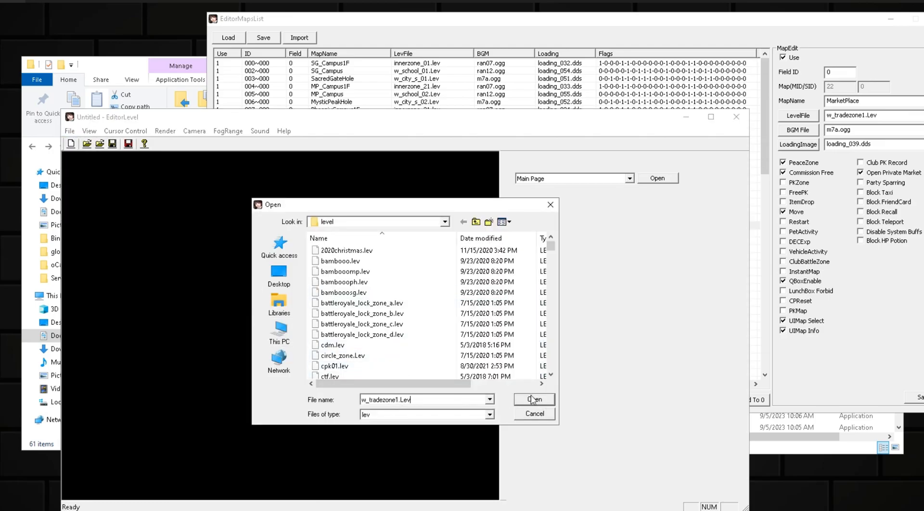
{"action": "left_click", "coordinate": [539, 400]}
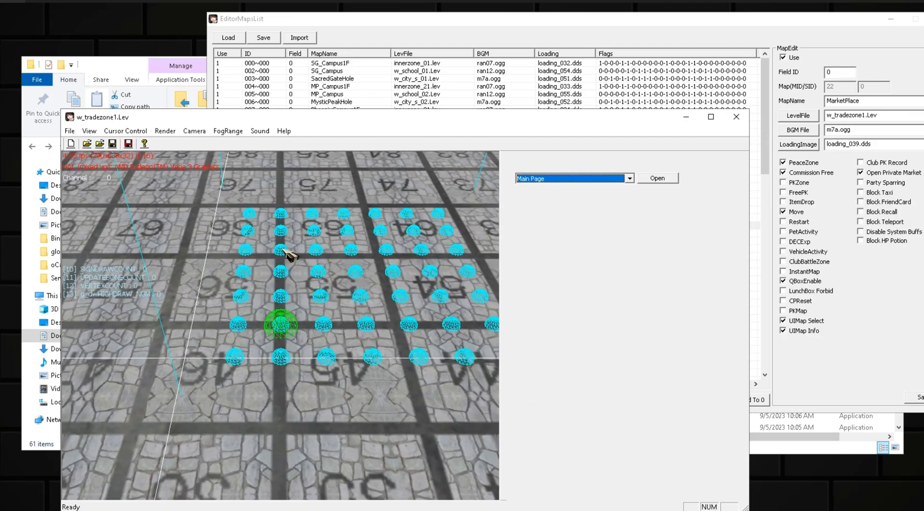
- Examine the area around the BETA NPC by the grey umbrella in the level's 3D view
{"action": "scroll", "coordinate": [295, 252], "scroll_direction": "down", "scroll_amount": 5}
{"action": "scroll", "coordinate": [294, 253], "scroll_direction": "down", "scroll_amount": 3}
{"action": "key", "text": "Up"}
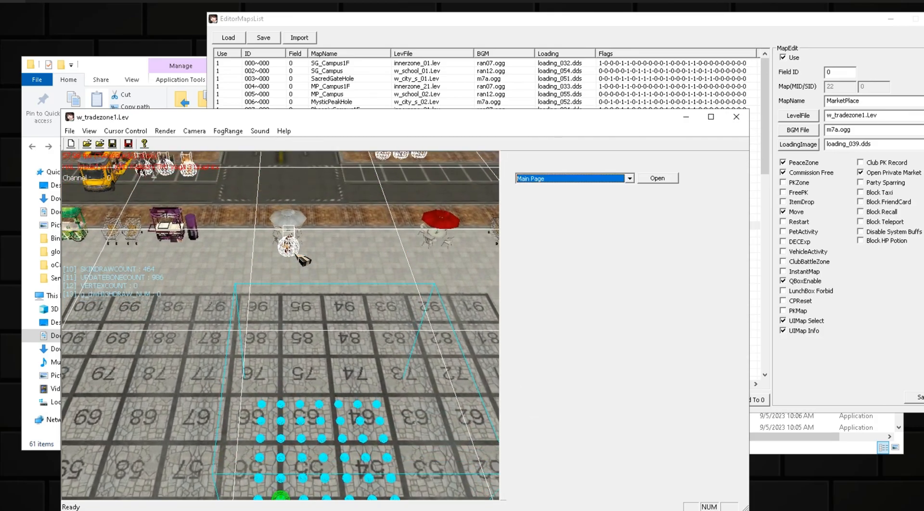
{"action": "key", "text": "Up"}
{"action": "key", "text": "Up"}
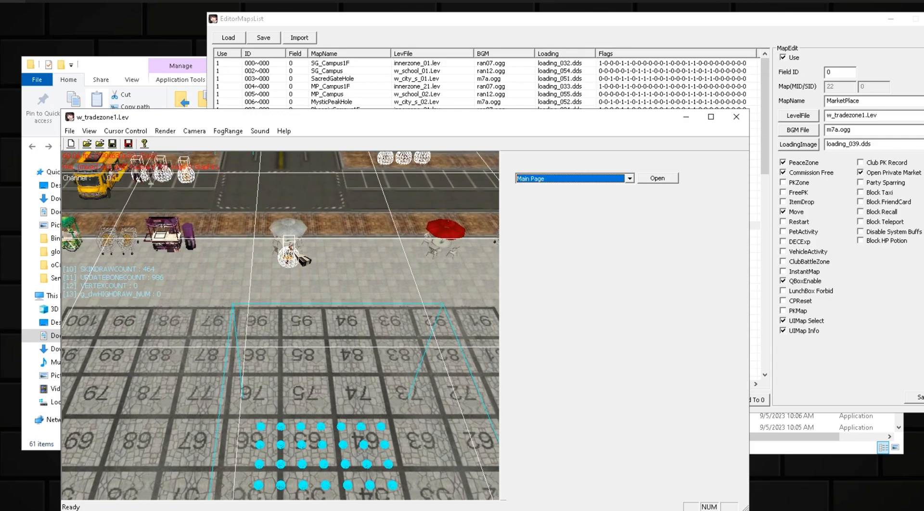
{"action": "scroll", "coordinate": [296, 256], "scroll_direction": "down", "scroll_amount": 2}
{"action": "scroll", "coordinate": [296, 256], "scroll_direction": "up", "scroll_amount": 4}
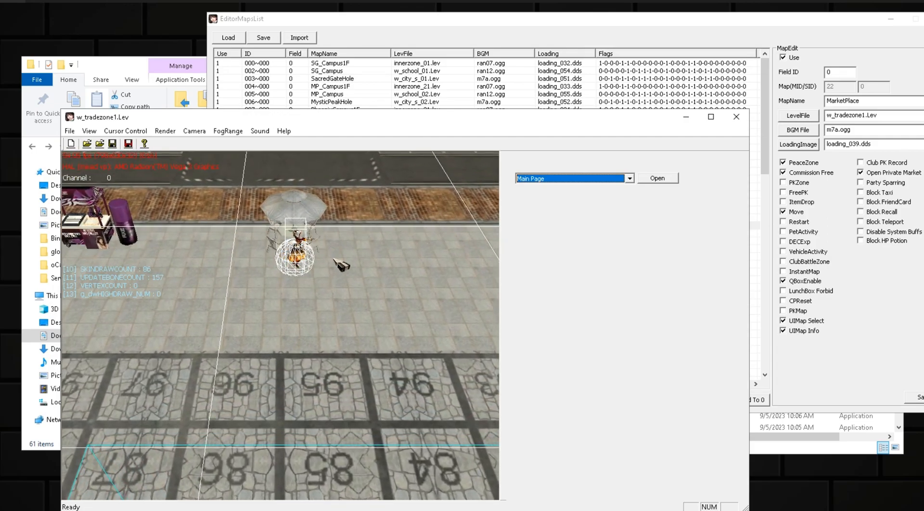
{"action": "left_click", "coordinate": [296, 256]}
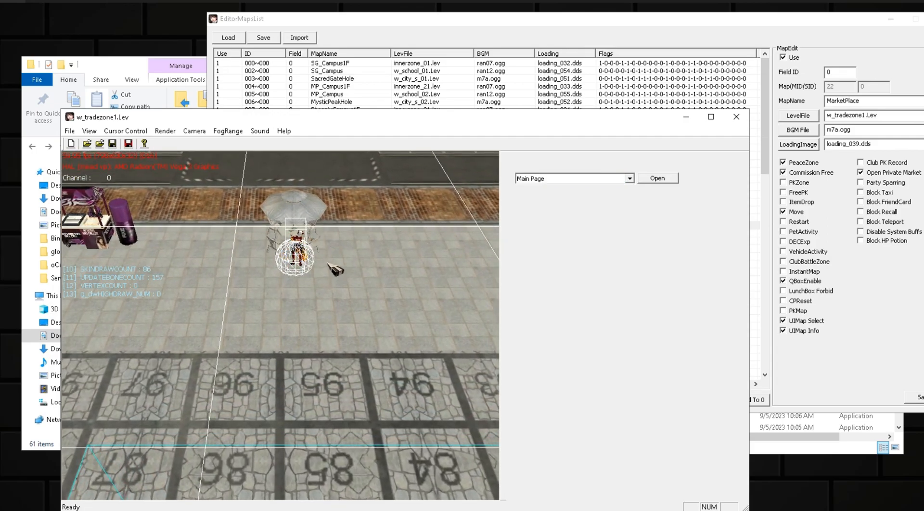
{"action": "key", "text": "Up"}
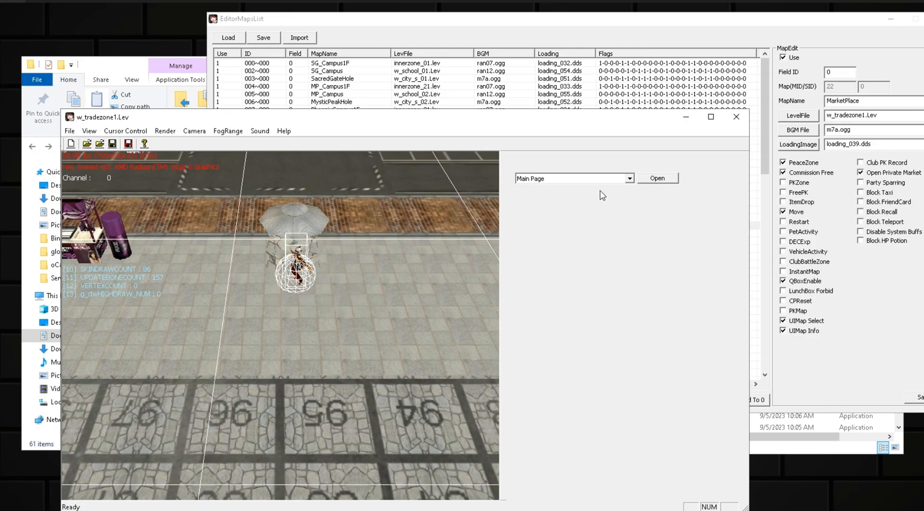
- Open the CrowList Page of the loaded level
{"action": "left_click", "coordinate": [532, 184]}
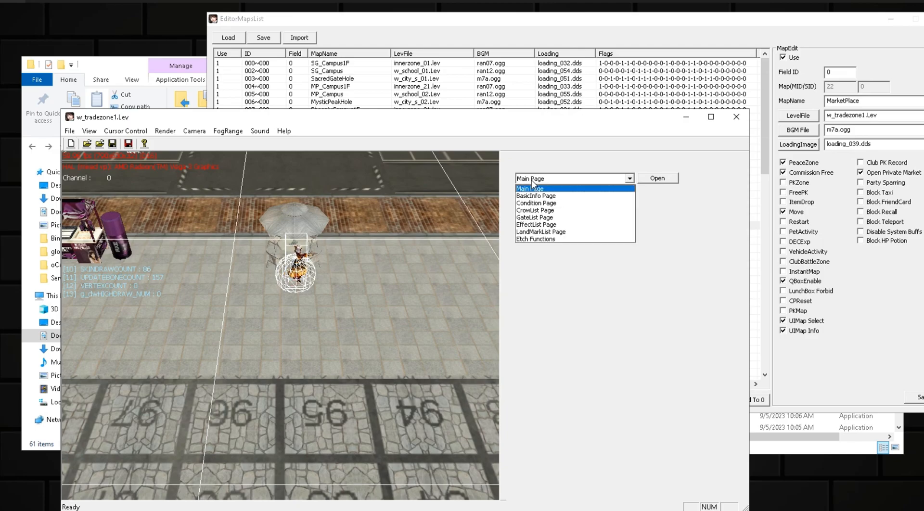
{"action": "left_click", "coordinate": [547, 211]}
{"action": "left_click", "coordinate": [658, 179]}
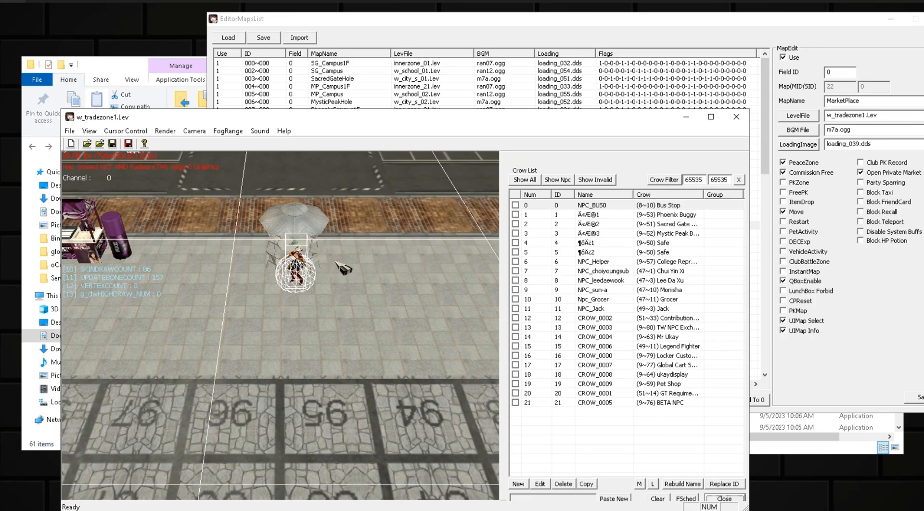
- Delete the BETA NPC entry CROW_0005 from the crow list, enlarging the editor window to reach all its controls
{"action": "left_click", "coordinate": [655, 404]}
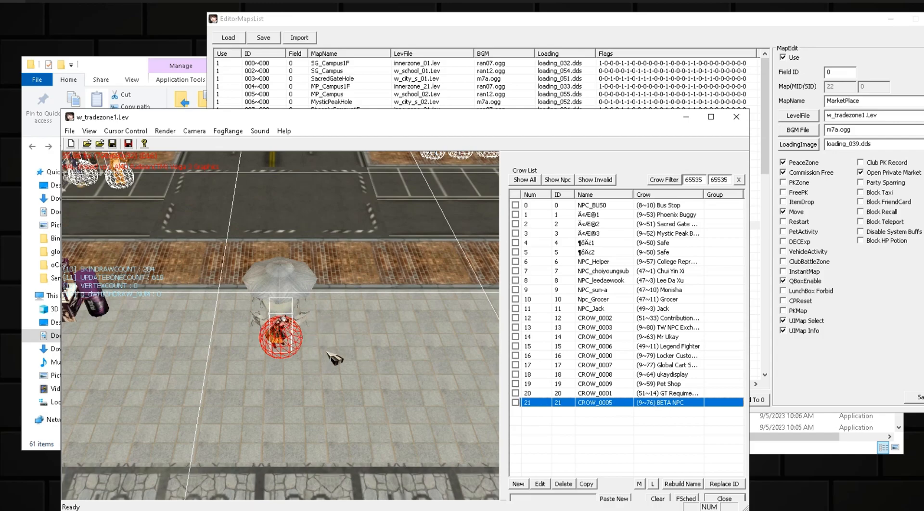
{"action": "left_click_drag", "start_coordinate": [522, 120], "coordinate": [533, 77]}
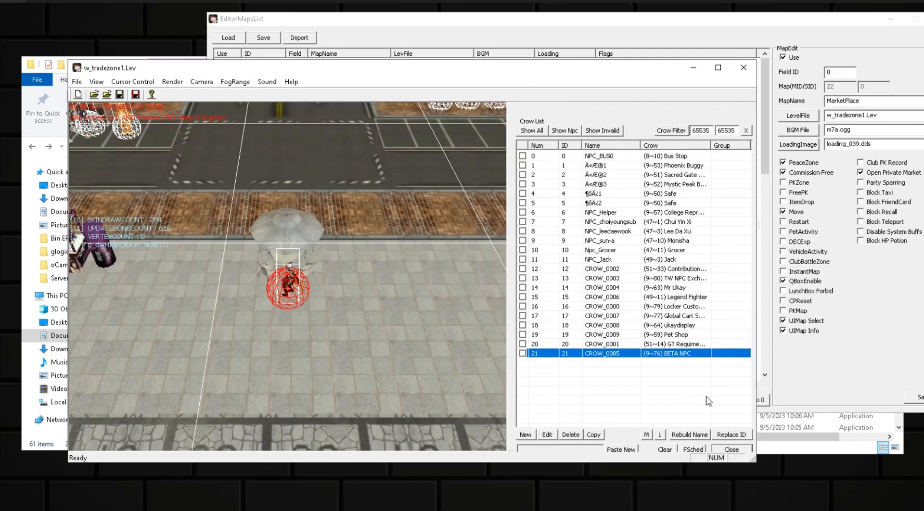
{"action": "left_click_drag", "start_coordinate": [754, 460], "coordinate": [775, 488]}
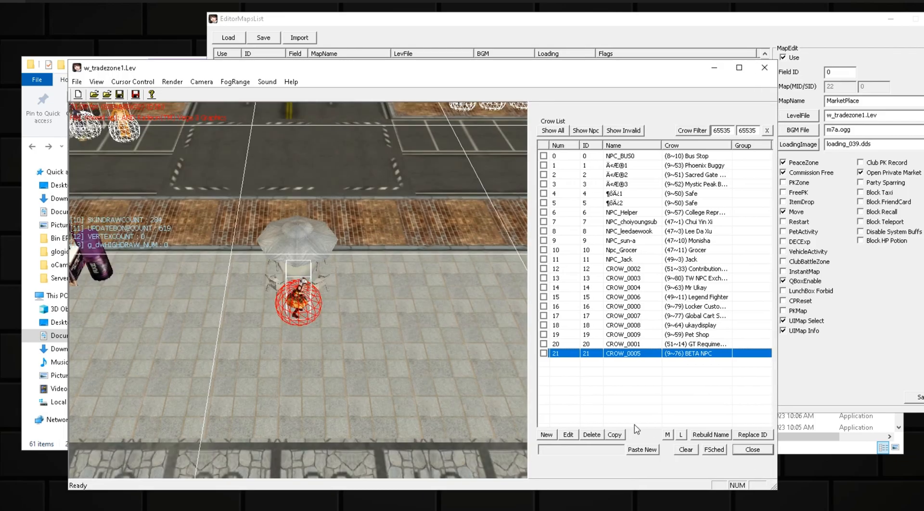
{"action": "left_click", "coordinate": [543, 354]}
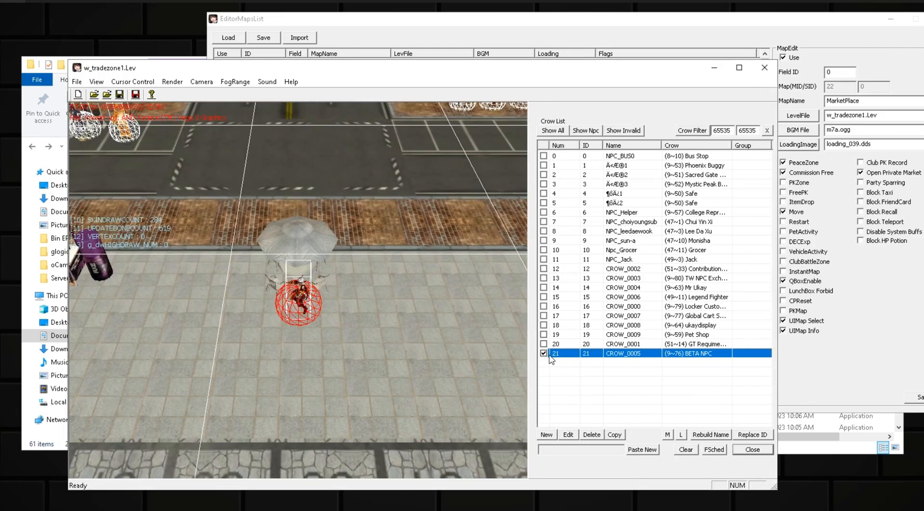
{"action": "left_click", "coordinate": [594, 435]}
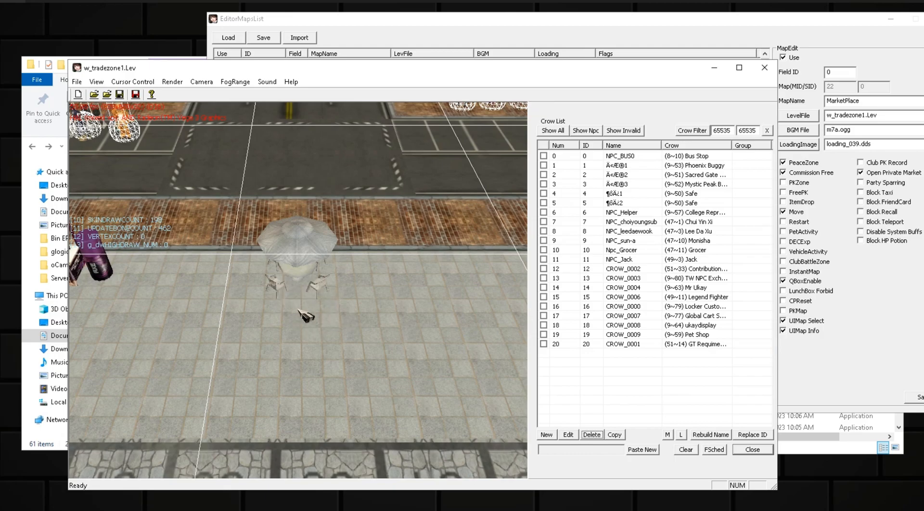
- Create a new crow using Little Hooligan and register it in front of the grey umbrella
{"action": "left_click", "coordinate": [546, 435]}
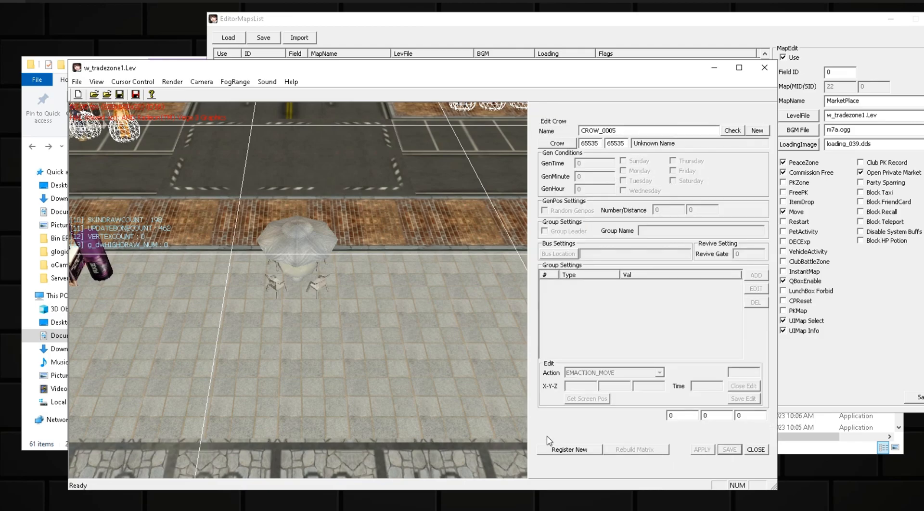
{"action": "left_click", "coordinate": [556, 144]}
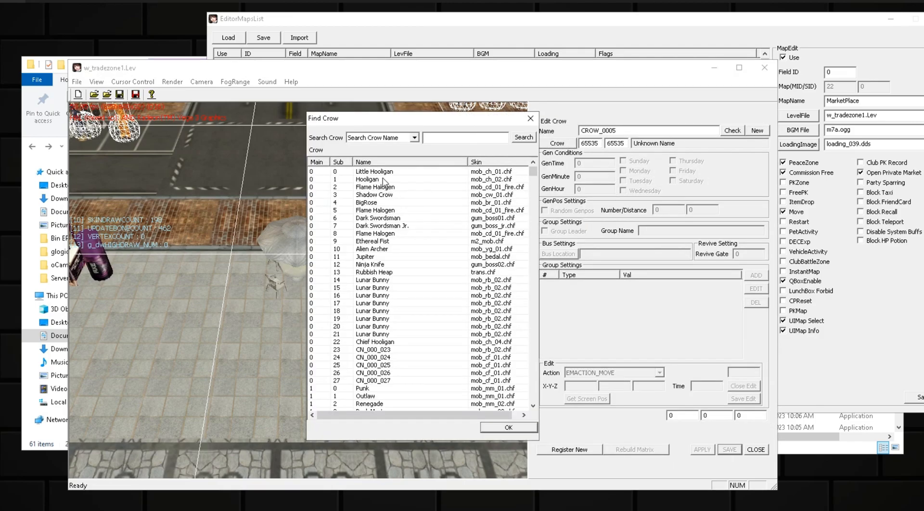
{"action": "left_click", "coordinate": [376, 172]}
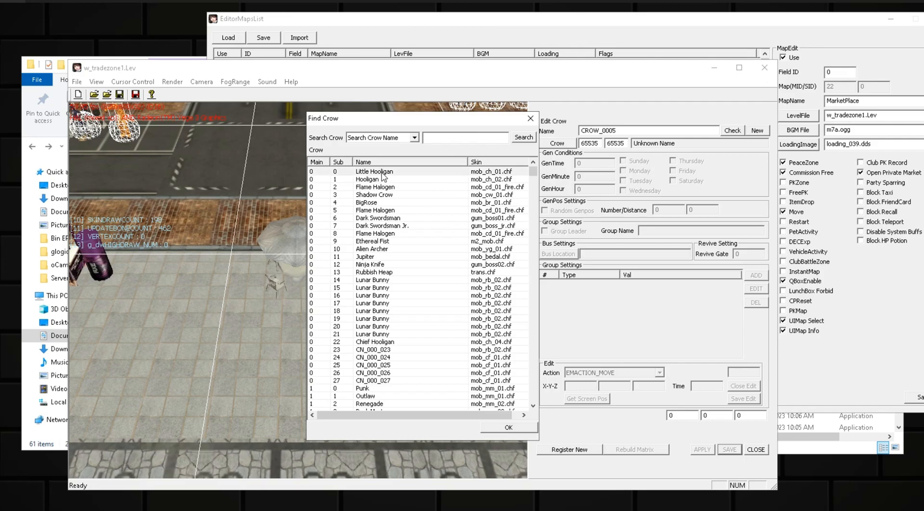
{"action": "left_click", "coordinate": [508, 428]}
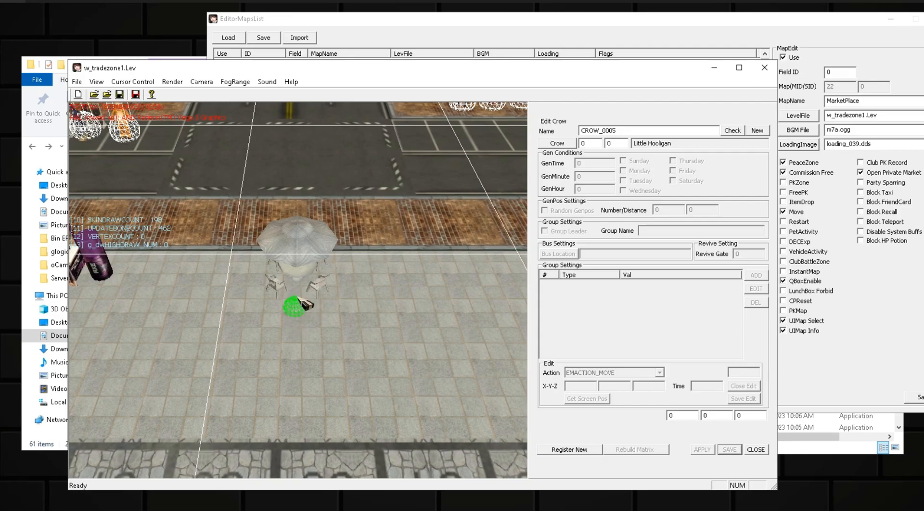
{"action": "left_click", "coordinate": [568, 449]}
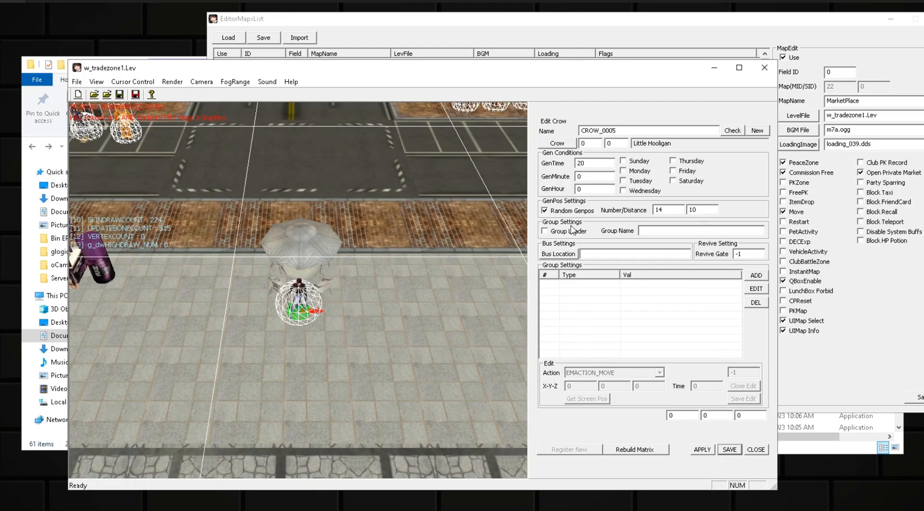
- Disable Random Genpos for the Little Hooligan crow, apply and save its settings, and close the crow list
{"action": "left_click", "coordinate": [544, 210]}
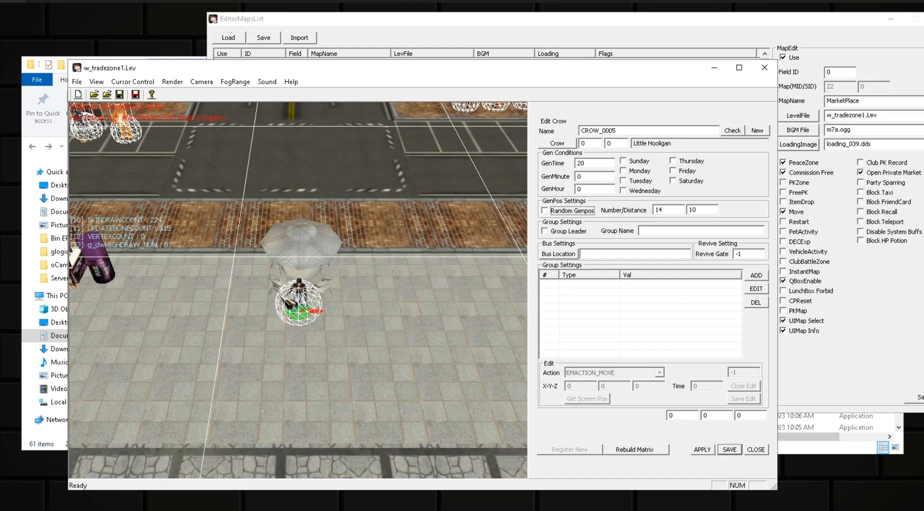
{"action": "left_click", "coordinate": [702, 450]}
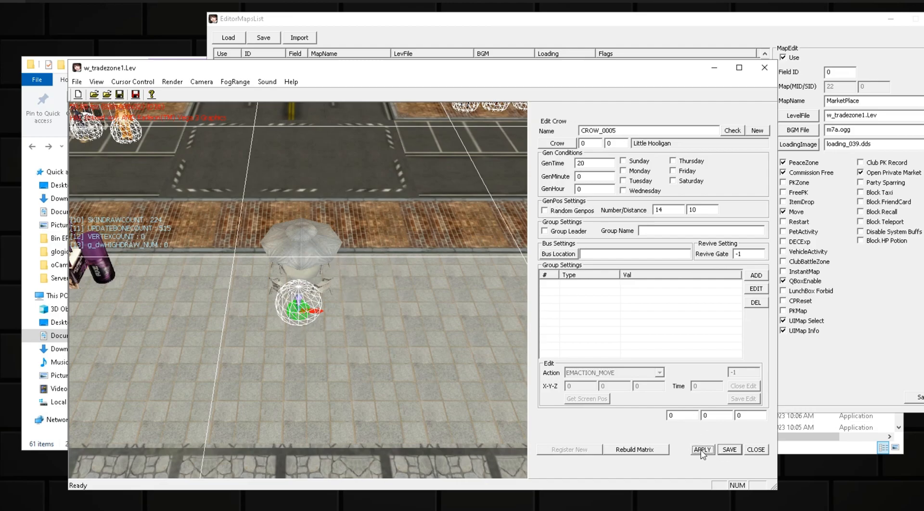
{"action": "left_click", "coordinate": [729, 449]}
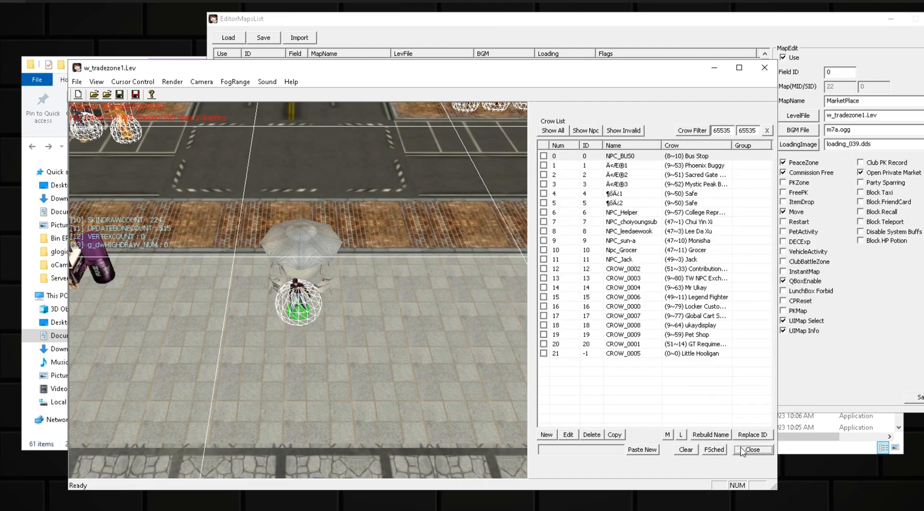
{"action": "left_click", "coordinate": [752, 449]}
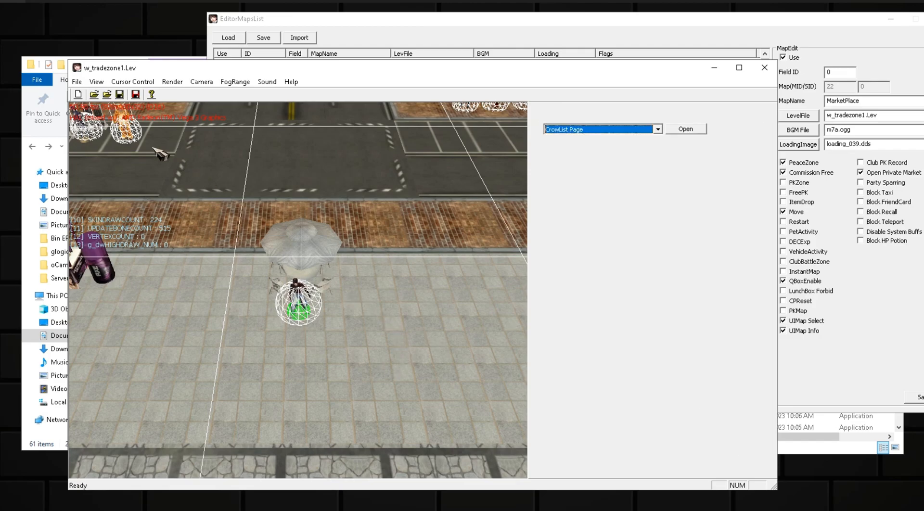
- Save the level as w_tradezone1 in the level folder, replacing the existing file
{"action": "left_click", "coordinate": [76, 82]}
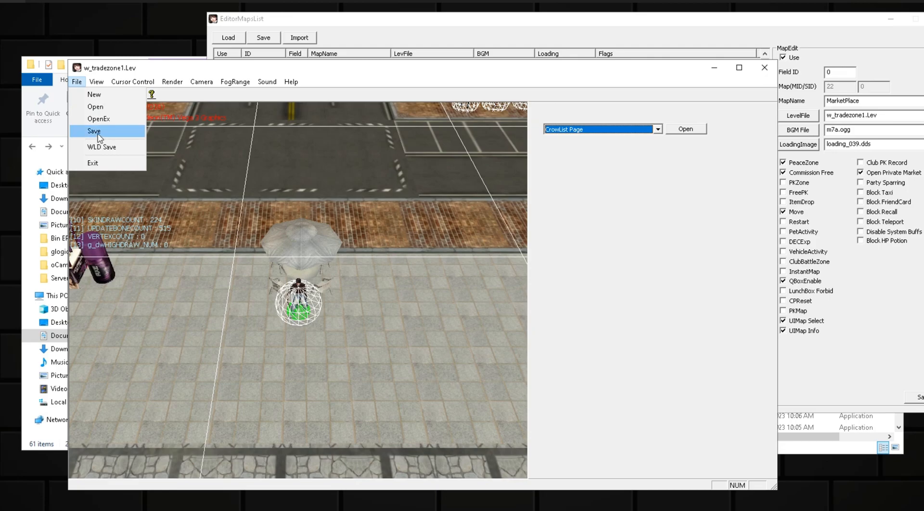
{"action": "left_click", "coordinate": [98, 136]}
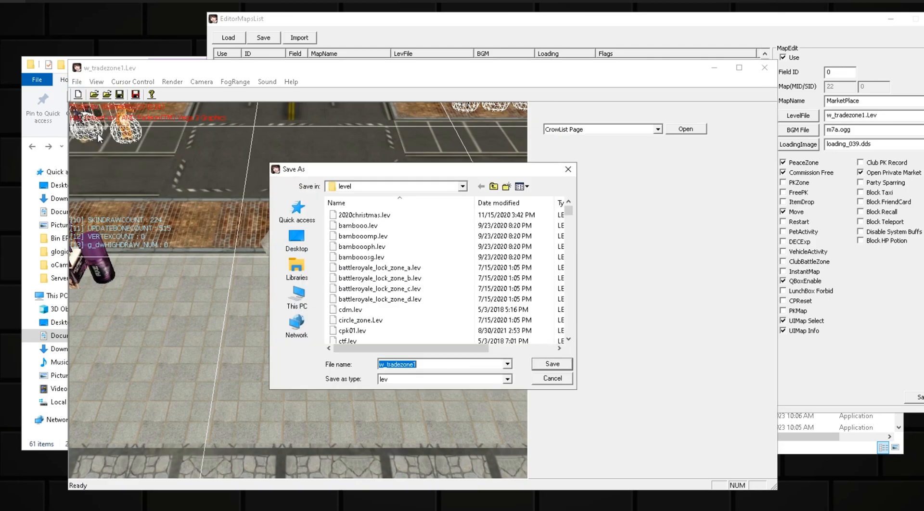
{"action": "left_click", "coordinate": [553, 364]}
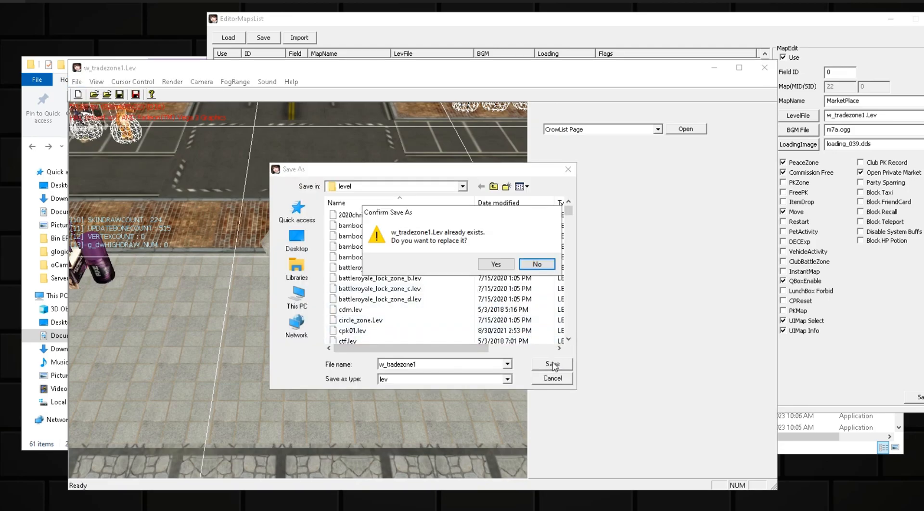
{"action": "left_click", "coordinate": [500, 264]}
{"action": "left_click", "coordinate": [494, 278]}
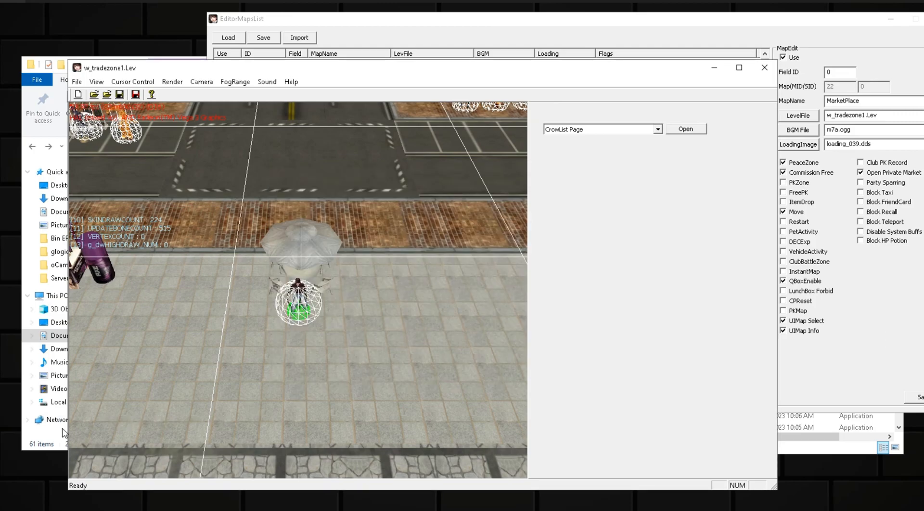
- Launch GameEmulator from the Server Files folder and run it with the class00.charset character at Admin user level
{"action": "left_click", "coordinate": [53, 450]}
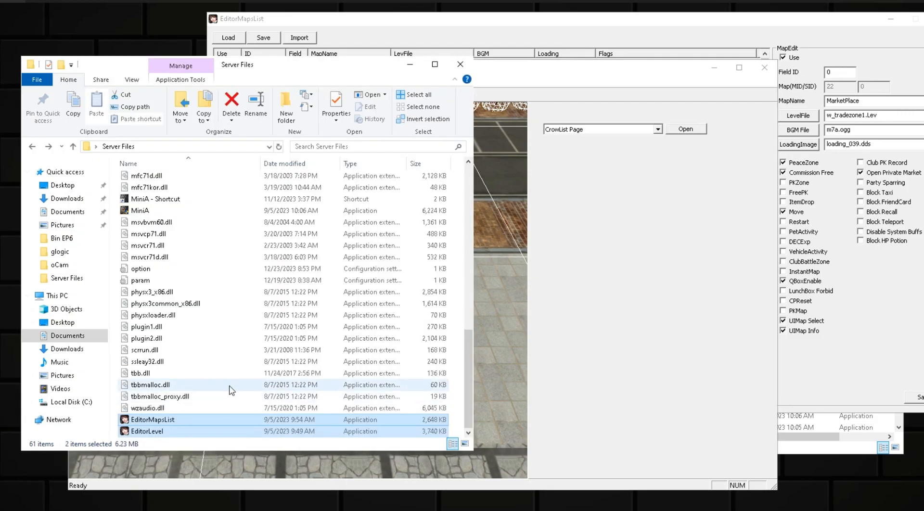
{"action": "scroll", "coordinate": [187, 313], "scroll_direction": "up", "scroll_amount": 7}
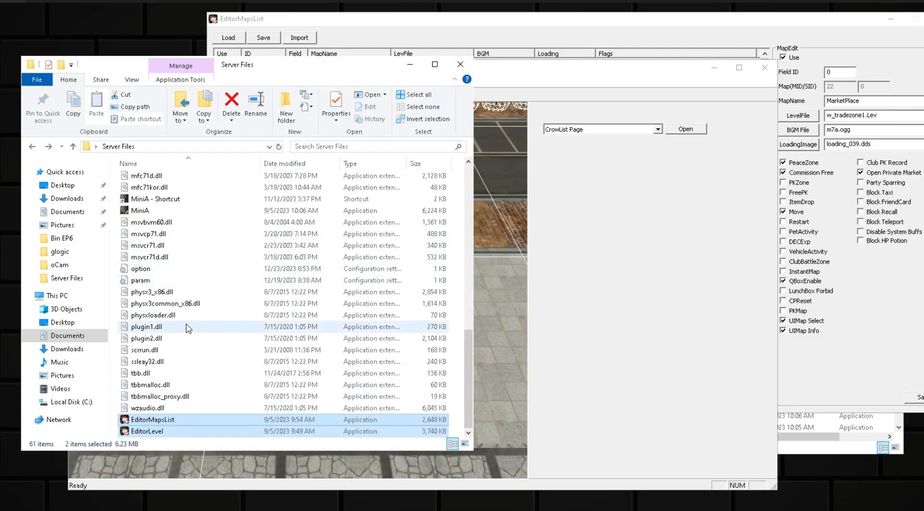
{"action": "left_click", "coordinate": [158, 295]}
{"action": "double_click", "coordinate": [158, 295]}
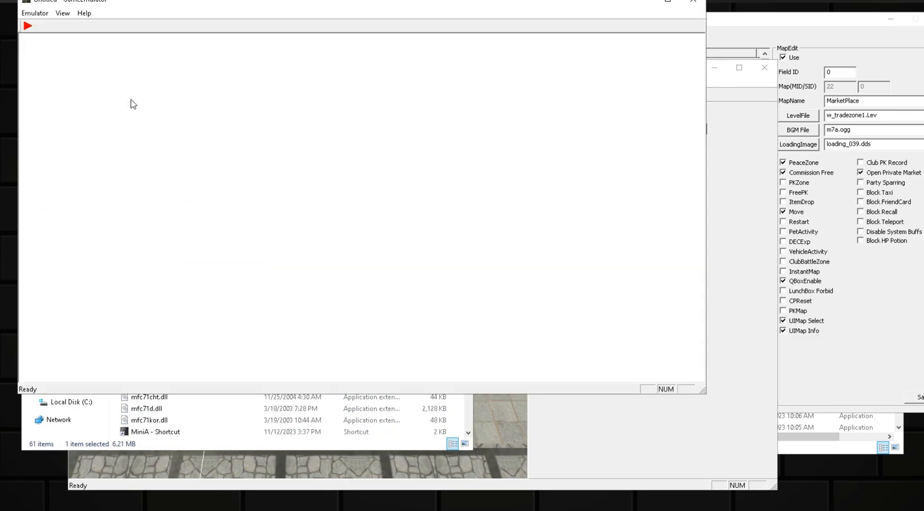
{"action": "left_click_drag", "start_coordinate": [119, 7], "coordinate": [156, 55]}
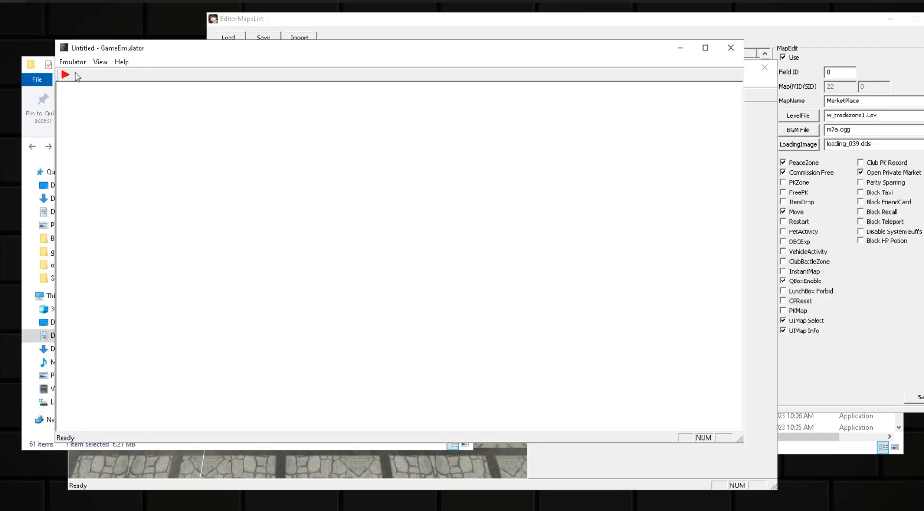
{"action": "left_click", "coordinate": [66, 74]}
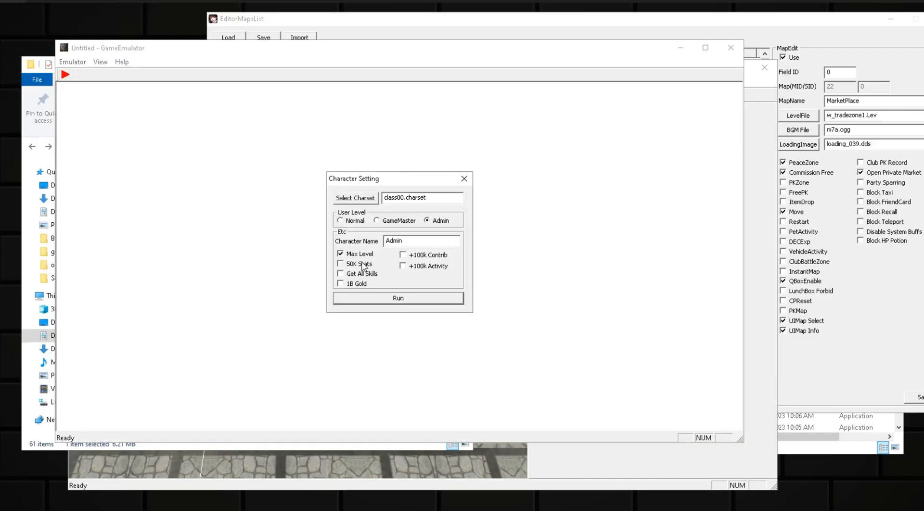
{"action": "left_click", "coordinate": [387, 298]}
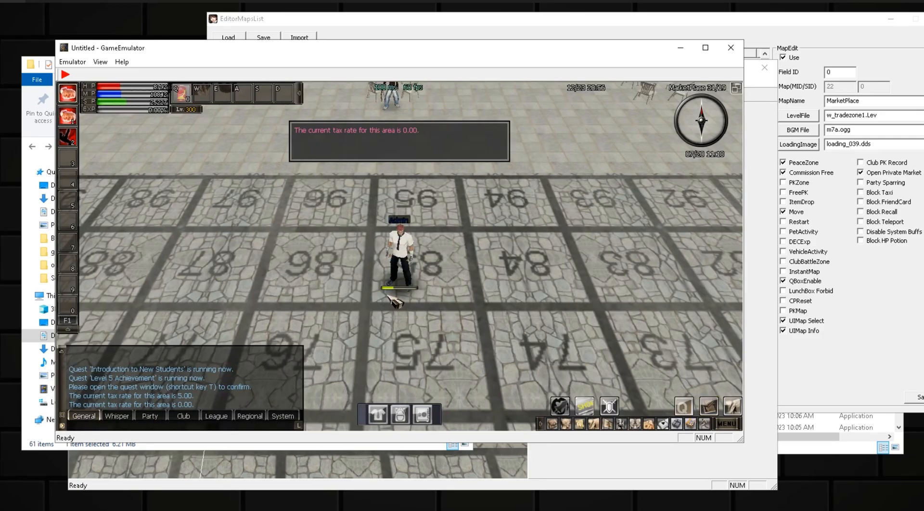
- Walk the character toward the grey umbrella in the MarketPlace and target the Little Hooligan to check its placement
{"action": "scroll", "coordinate": [395, 281], "scroll_direction": "down", "scroll_amount": 5}
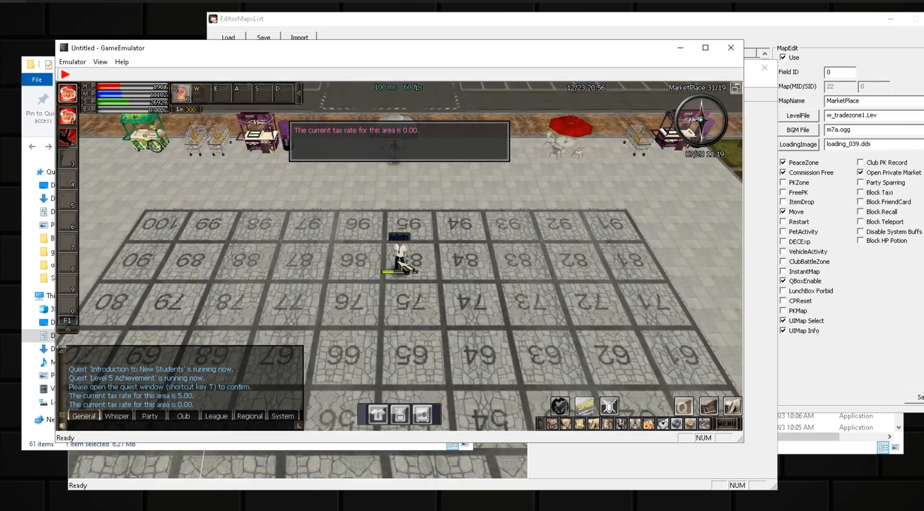
{"action": "scroll", "coordinate": [399, 262], "scroll_direction": "down", "scroll_amount": 2}
{"action": "left_click", "coordinate": [398, 227]}
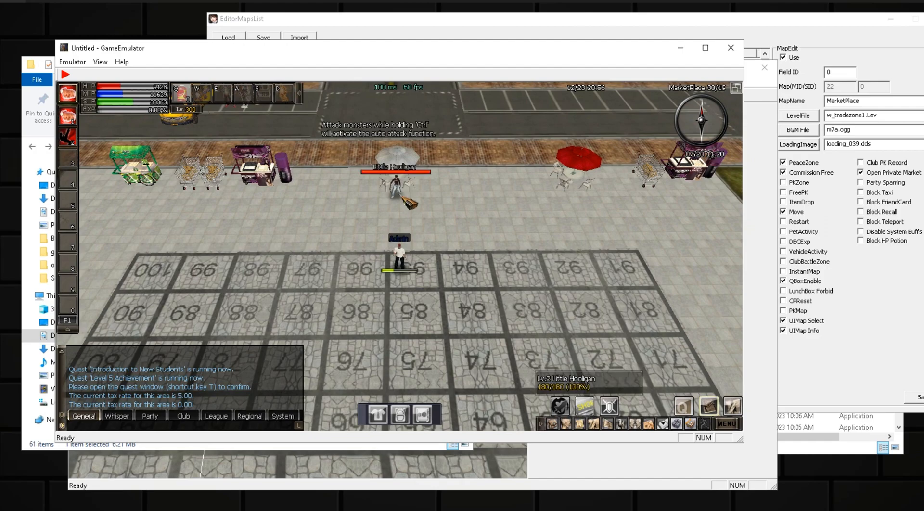
{"action": "left_click", "coordinate": [408, 194]}
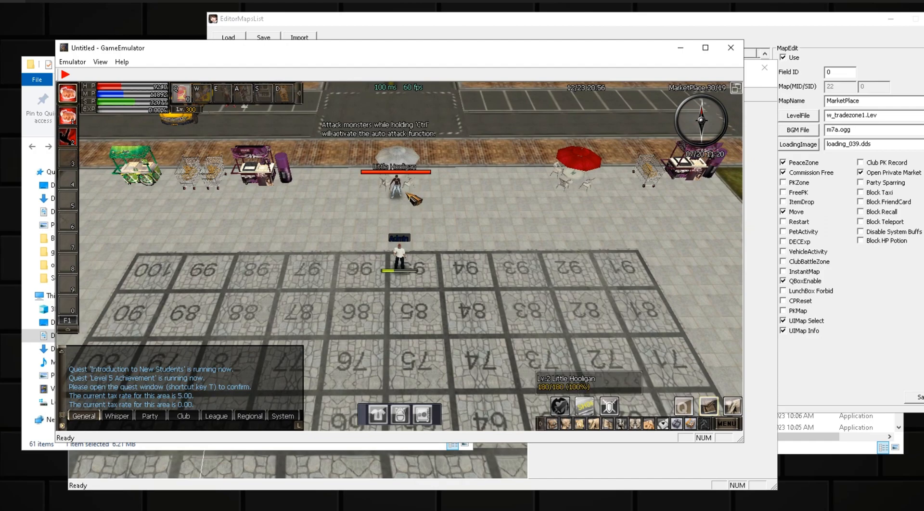